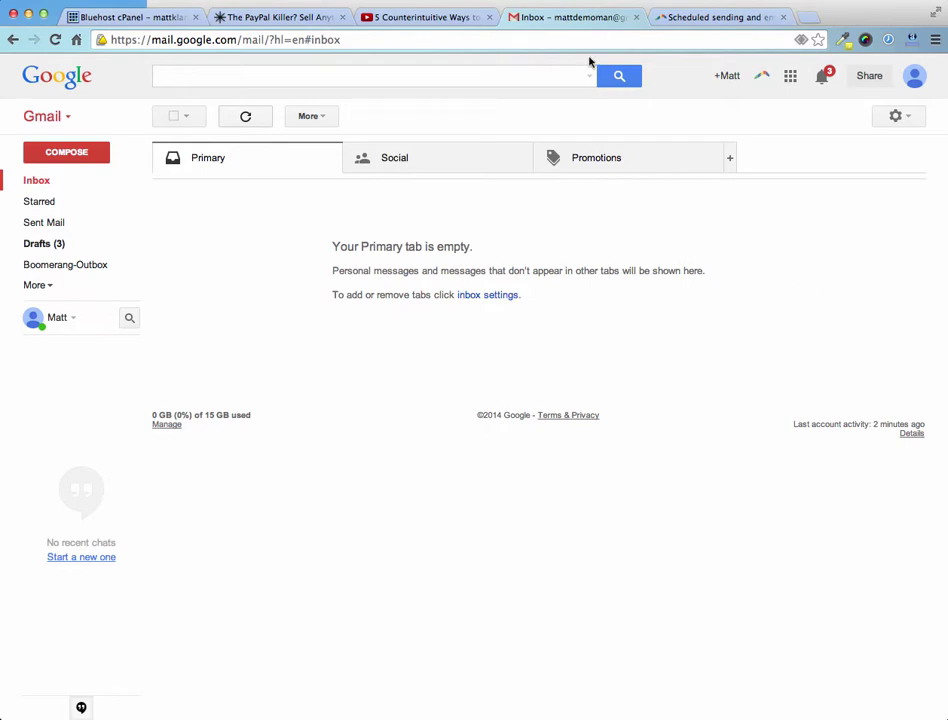
# Switch to the 'Scheduled sending' tab showing the Boomerang for Gmail install page
pyautogui.click(709, 15)
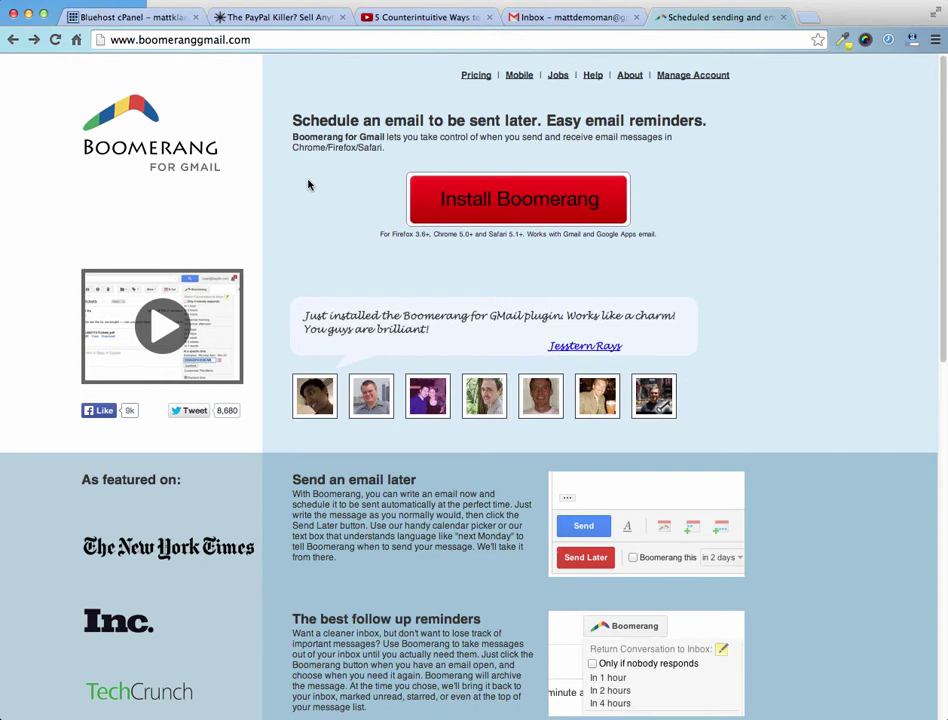
# Skim the Boomerang homepage features, then return to the Gmail inbox tab
pyautogui.scroll(-5, 309, 184)
pyautogui.scroll(5, 391, 186)
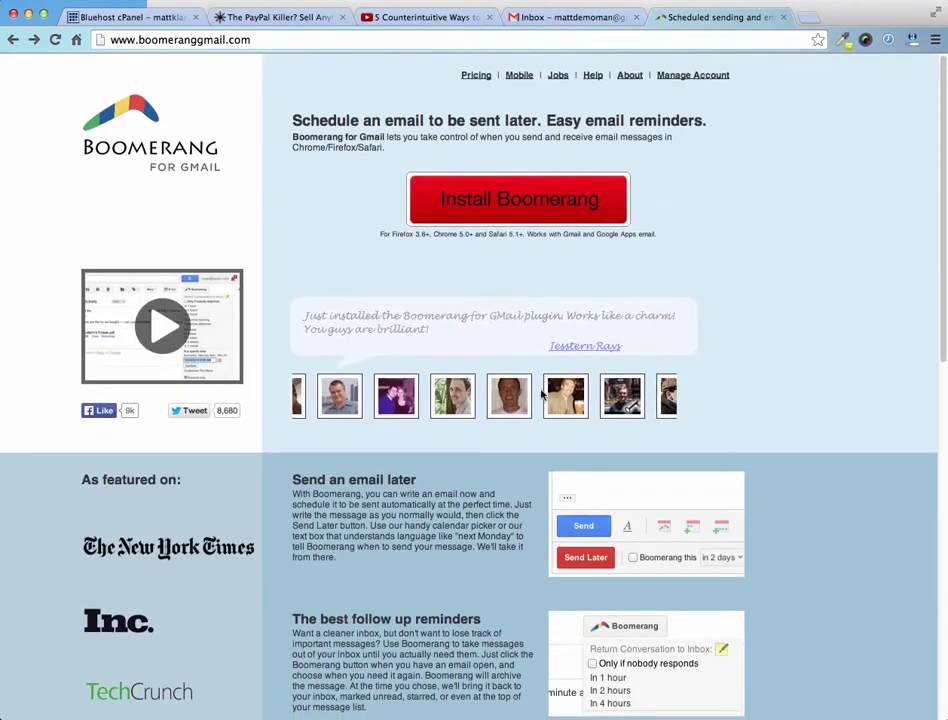
pyautogui.click(592, 19)
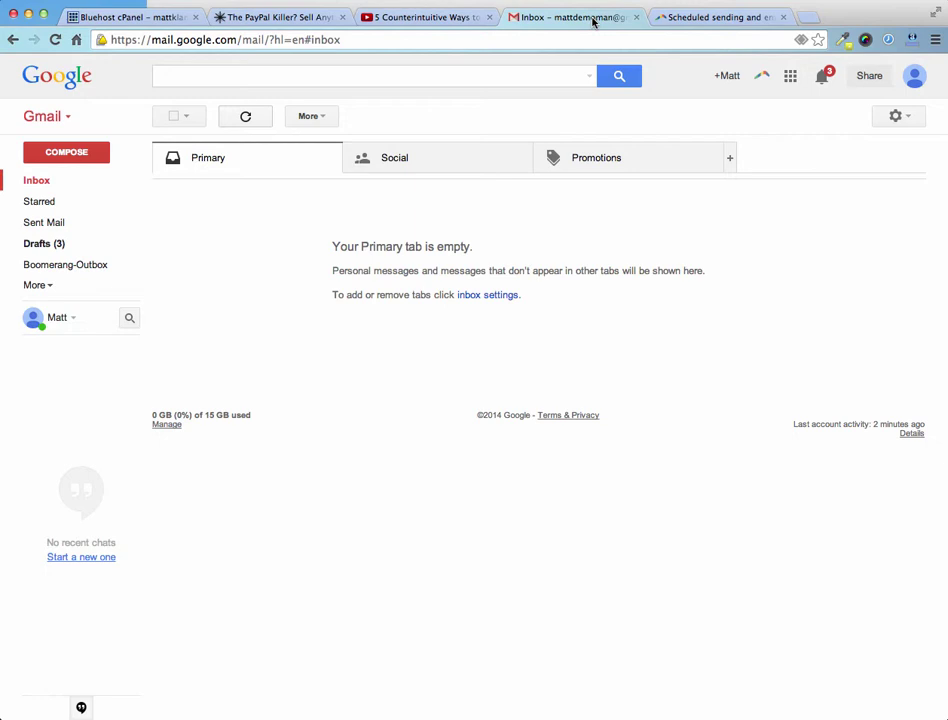
# Glance at the Boomerang toolbar menu, then start a new blank message with COMPOSE
pyautogui.click(761, 76)
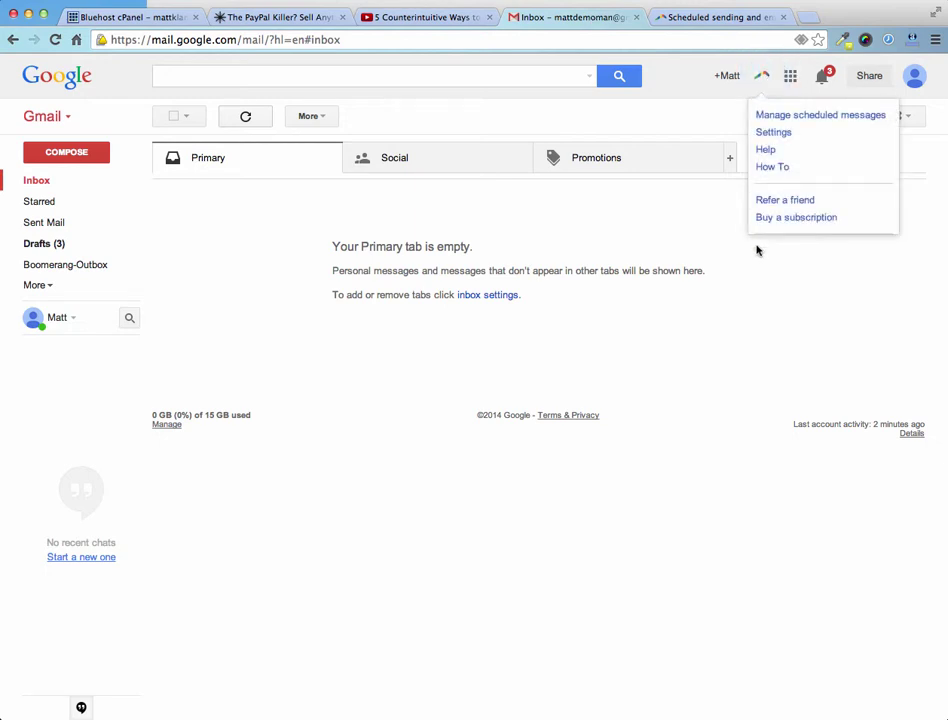
pyautogui.click(762, 317)
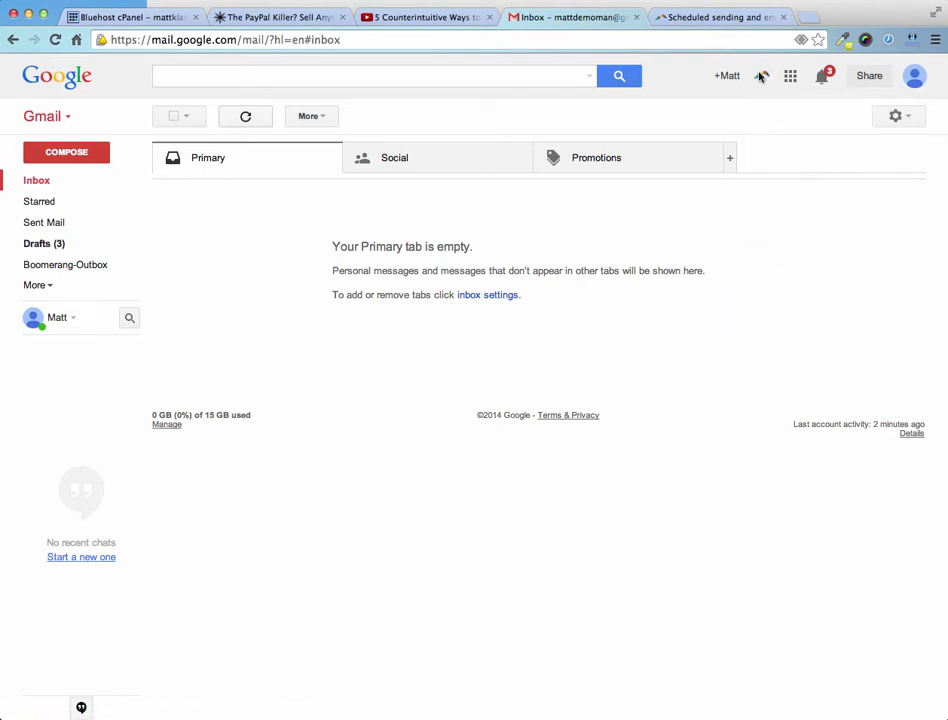
pyautogui.click(76, 158)
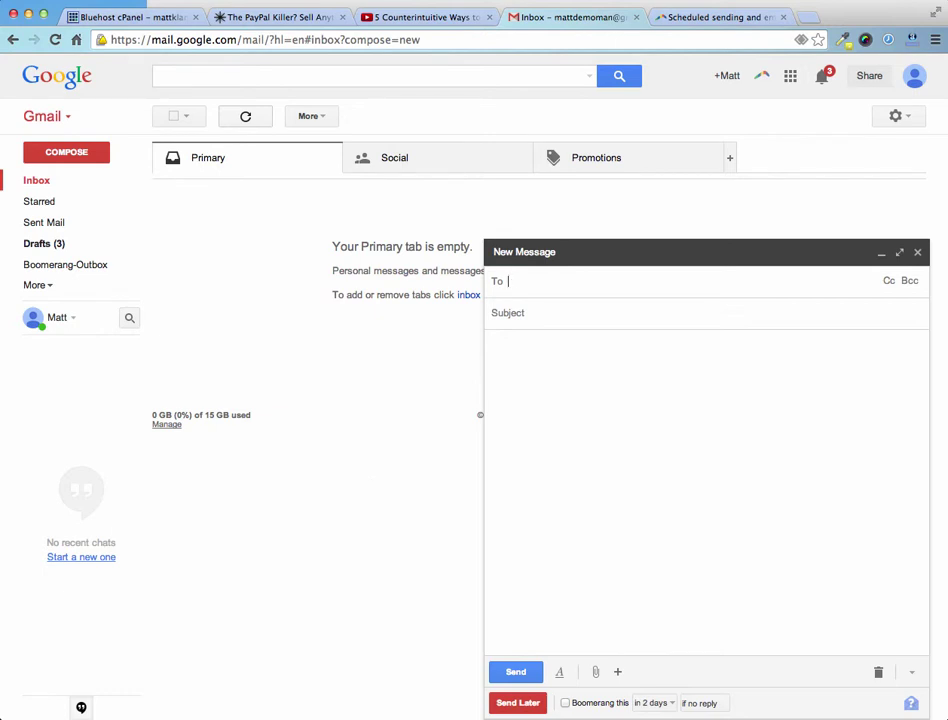
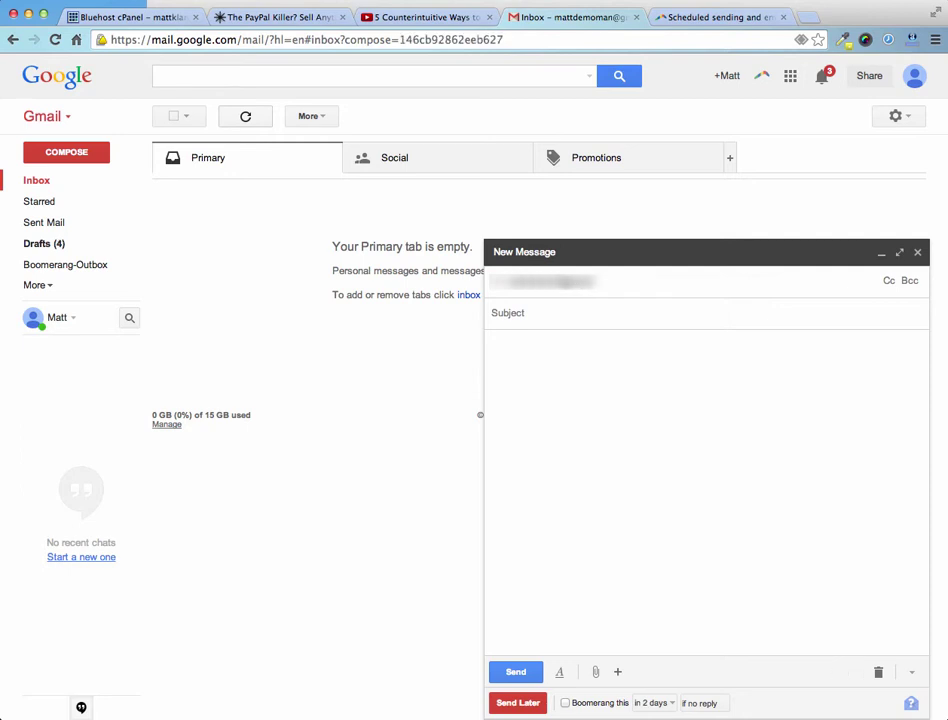
# Enter the recipient's e-mail, subject 'Happy Birthday!', and paste the birthday message with its PS
pyautogui.press('Tab')
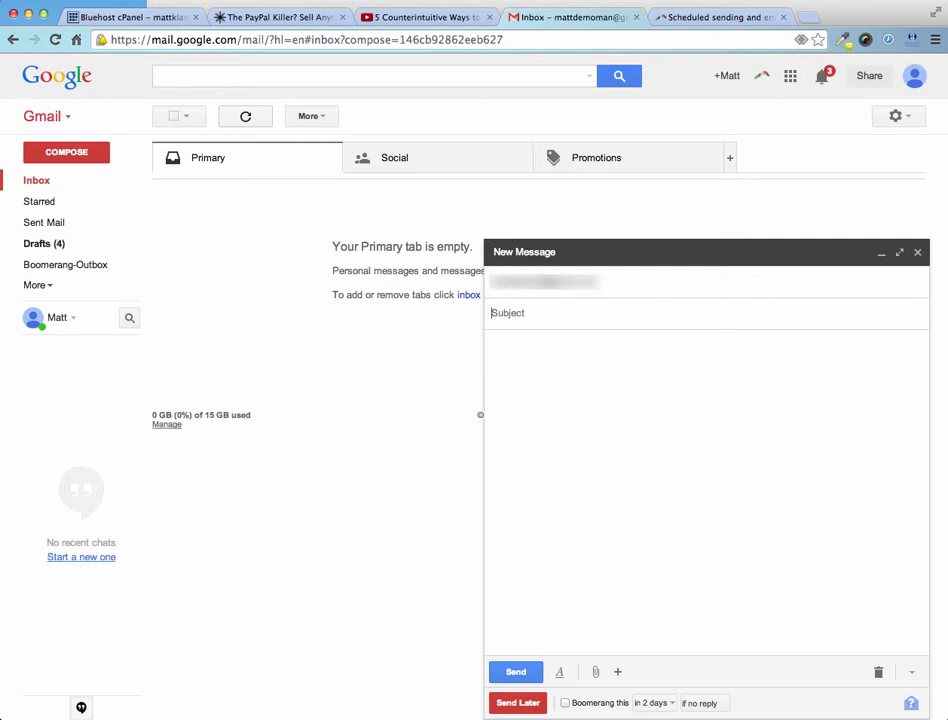
pyautogui.write('Happy Birthday!')
pyautogui.press('Tab')
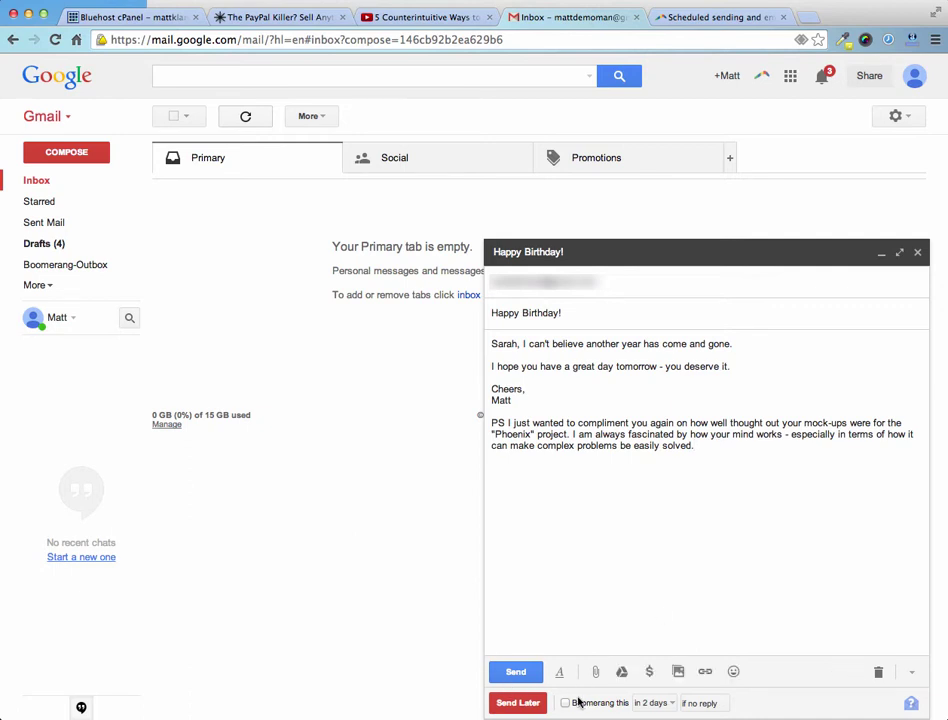
# Use Send Later to schedule the email for Wednesday, July 9, 2014 at 9:53 PM
pyautogui.moveTo(740, 461); pyautogui.dragTo(490, 350)
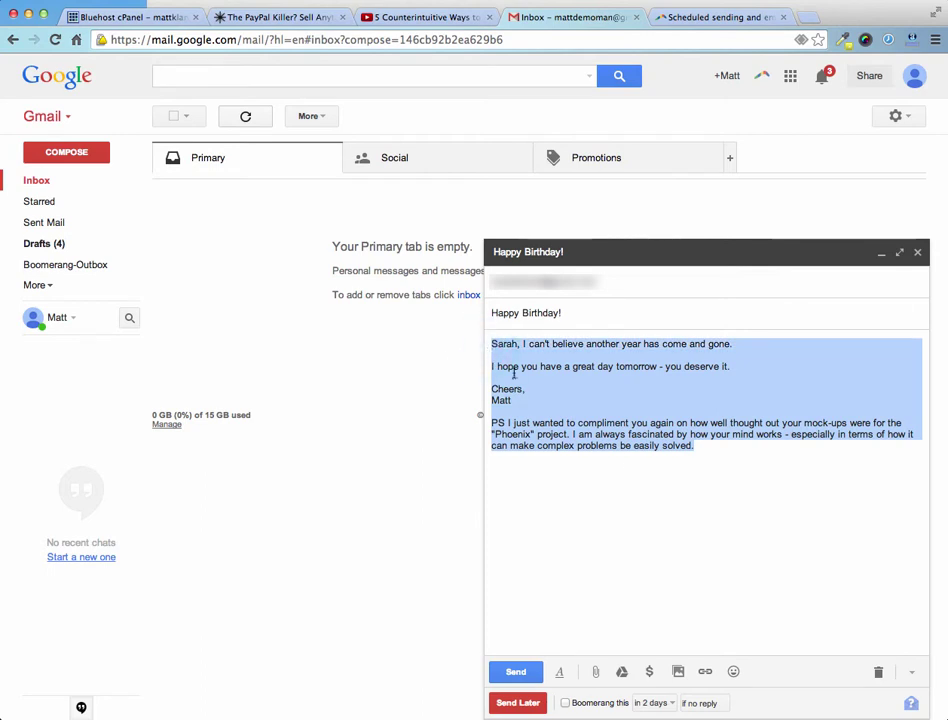
pyautogui.click(631, 470)
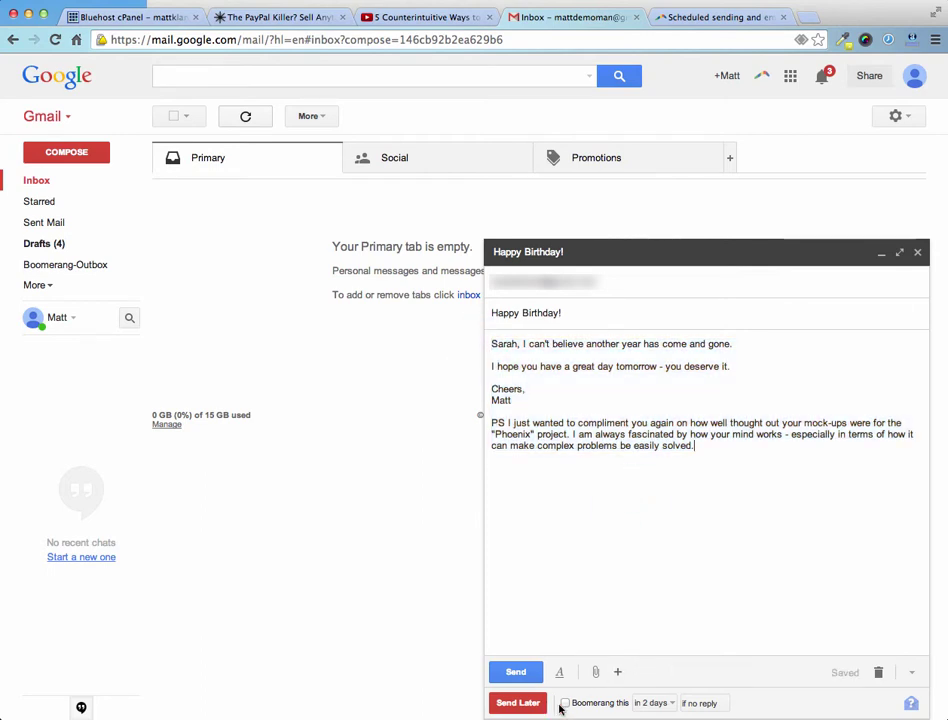
pyautogui.click(515, 704)
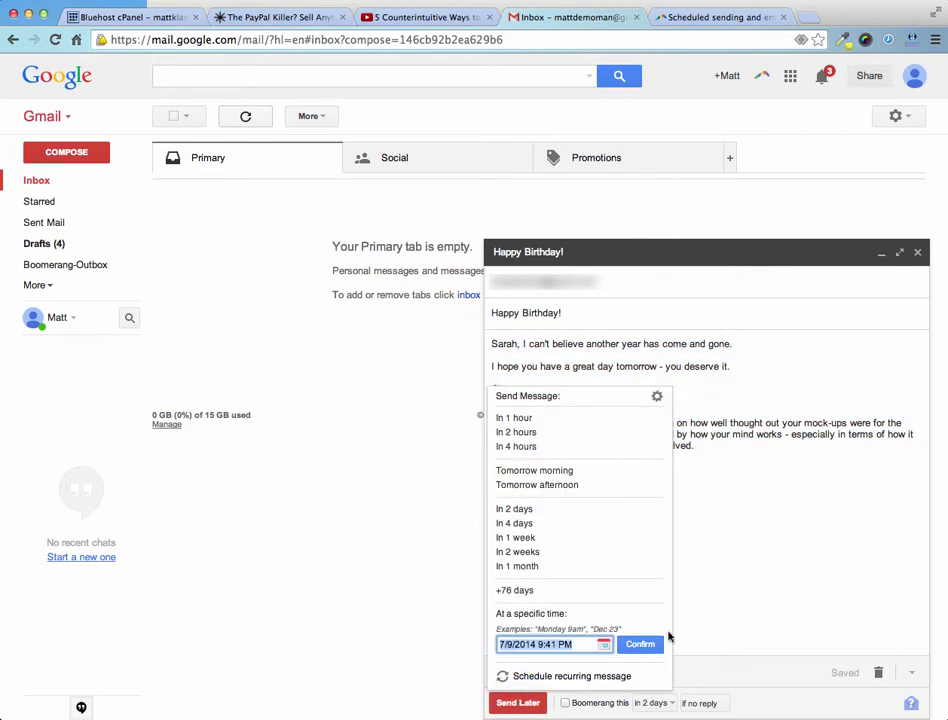
pyautogui.click(604, 645)
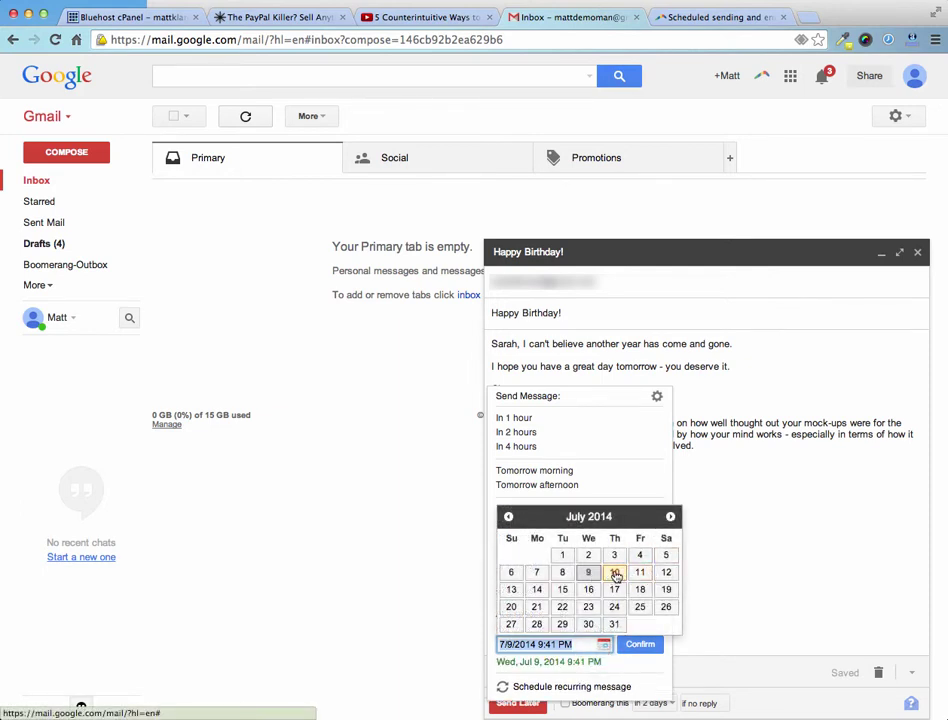
pyautogui.click(588, 573)
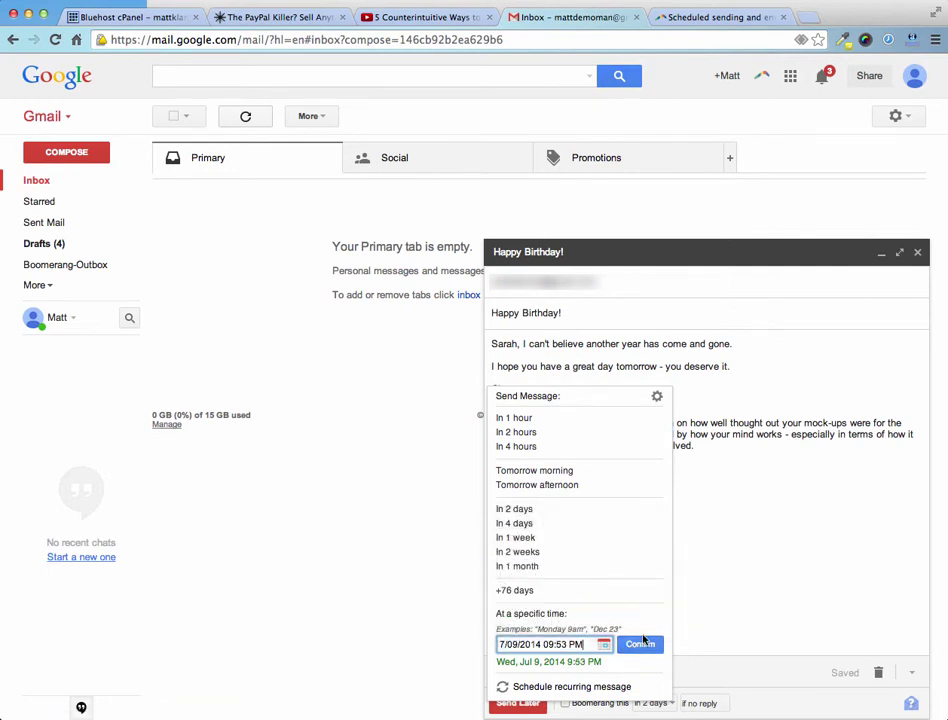
pyautogui.click(641, 644)
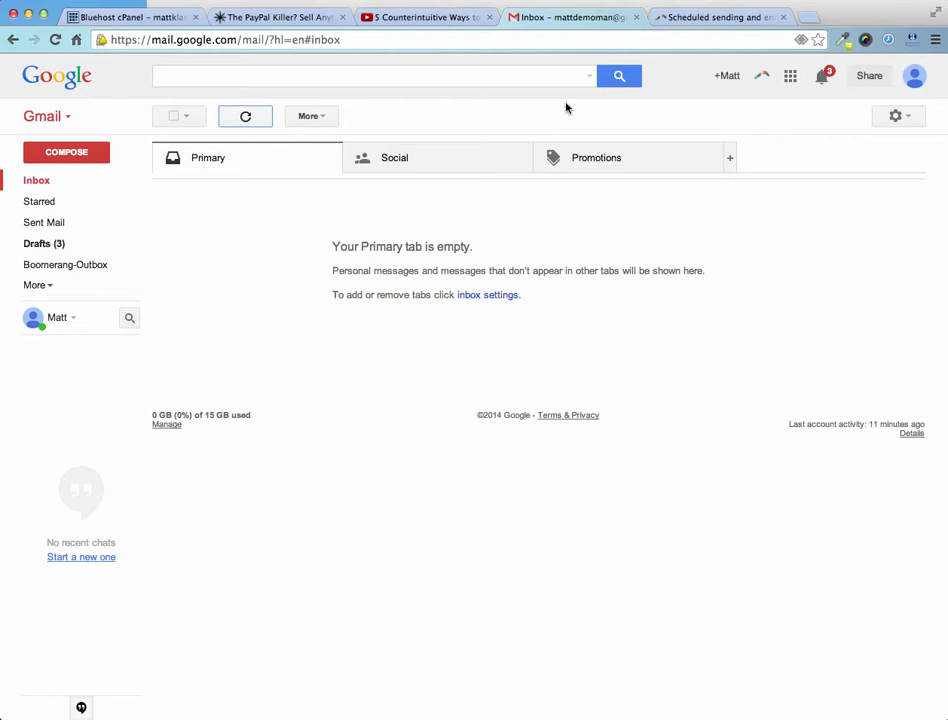
# Open a second blank New Message window with COMPOSE
pyautogui.click(62, 153)
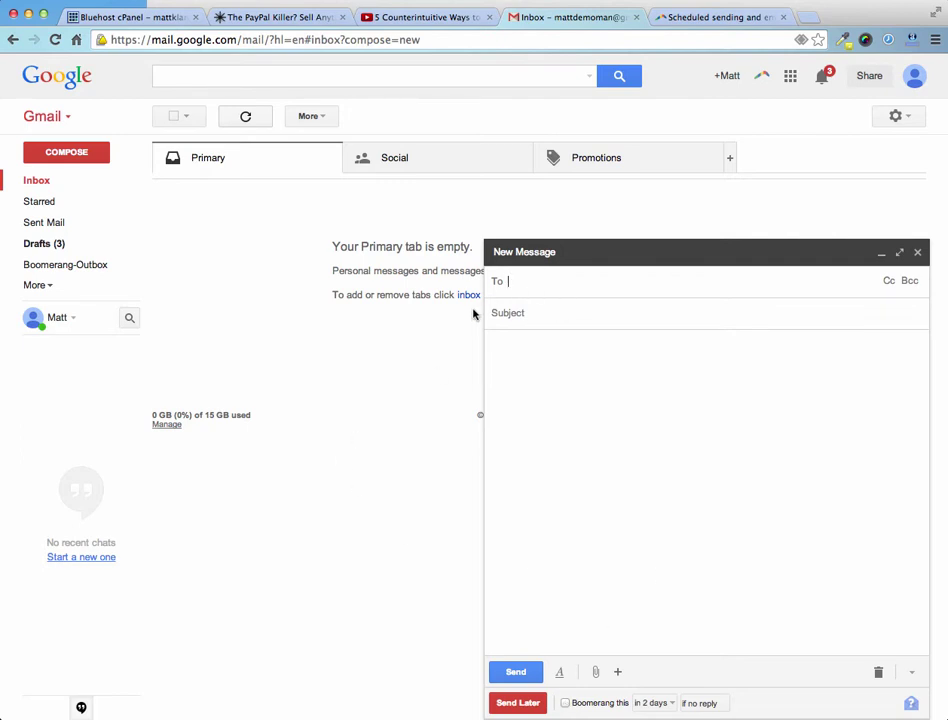
# Enable 'Boomerang this' and check its timing options, leaving it at 'in 2 days'
pyautogui.click(565, 703)
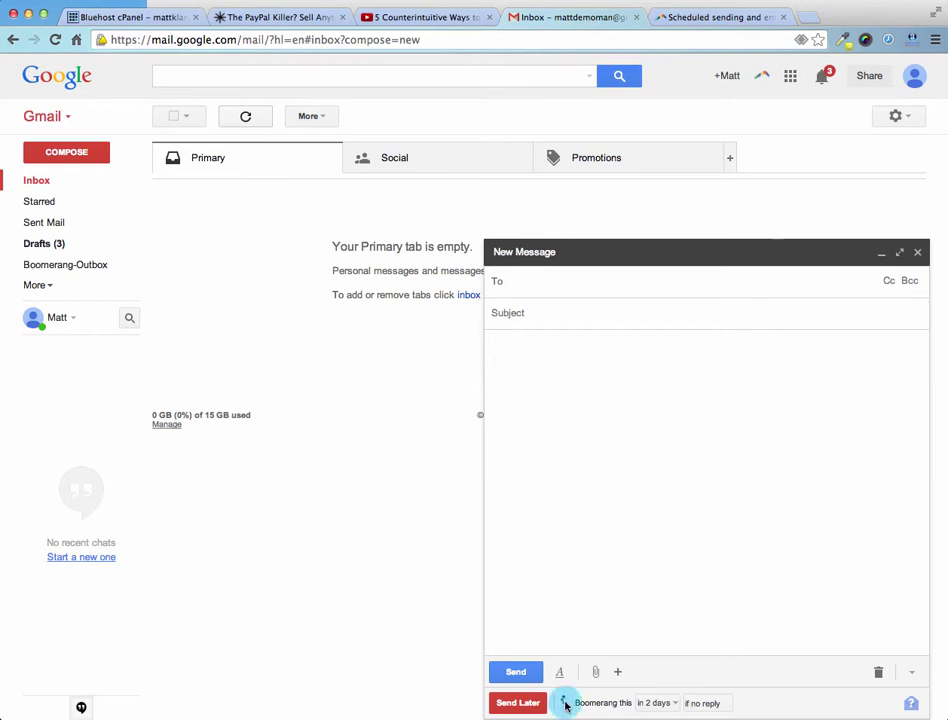
pyautogui.click(664, 706)
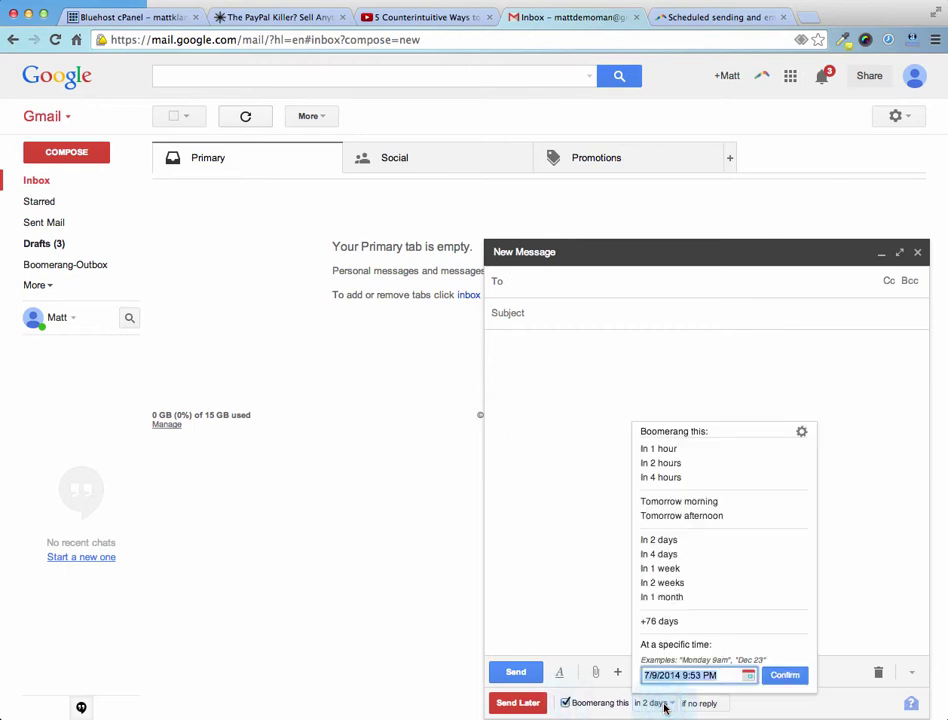
pyautogui.click(831, 674)
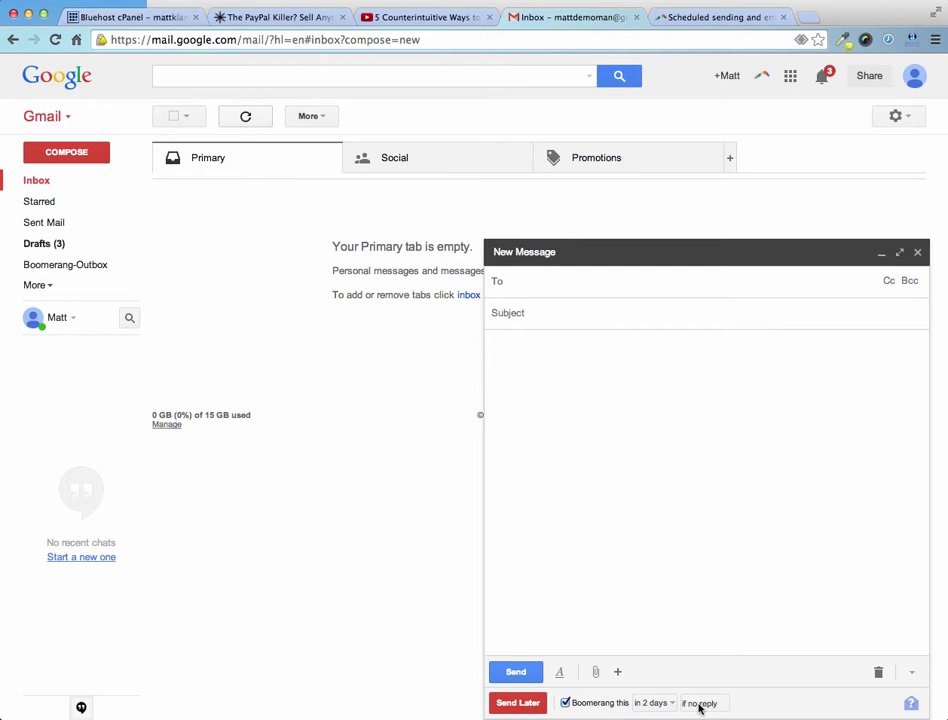
pyautogui.click(699, 705)
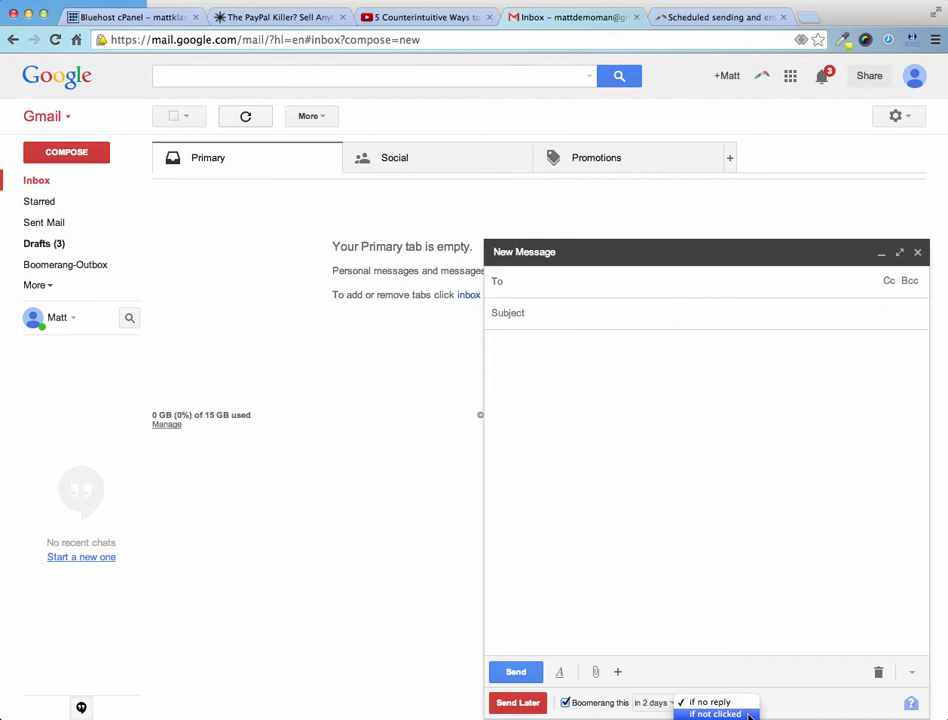
pyautogui.click(699, 540)
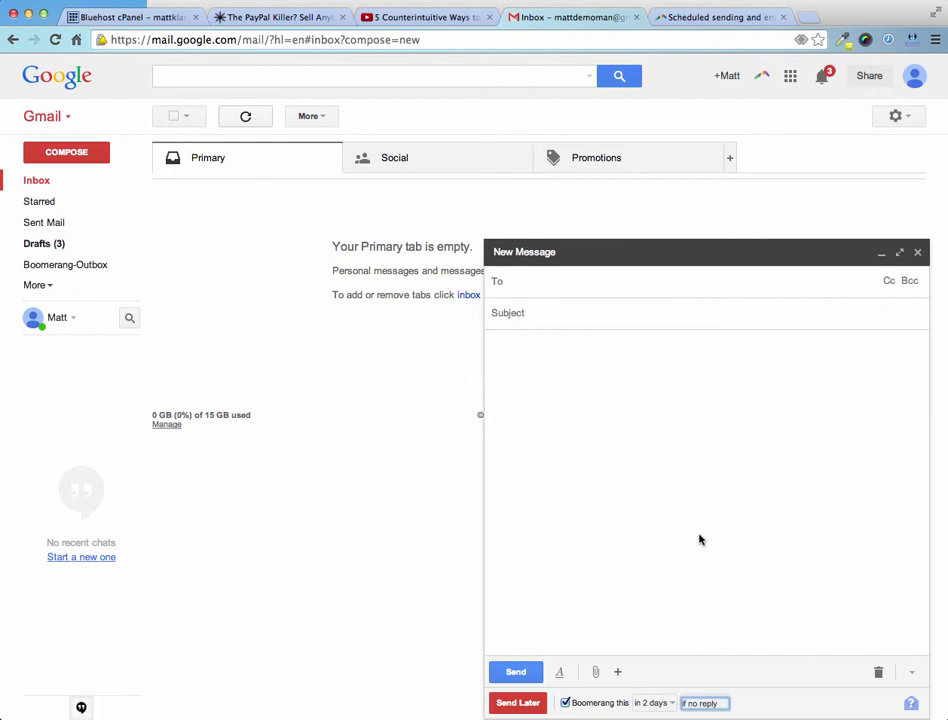
pyautogui.click(700, 540)
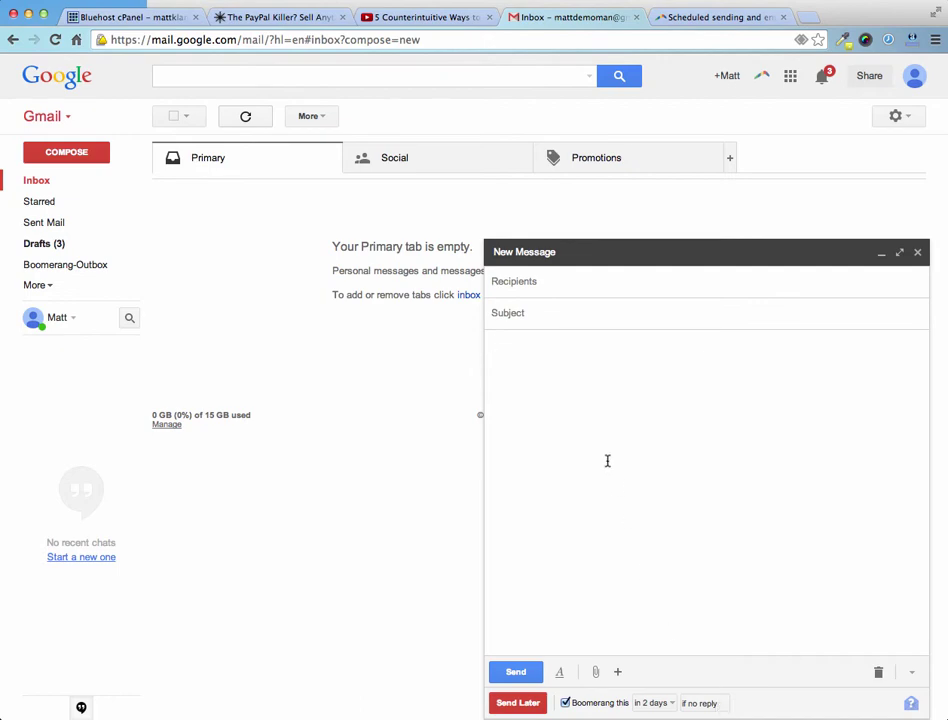
# Return to the Boomerang homepage and scroll to its send-later and reminder feature descriptions
pyautogui.click(714, 19)
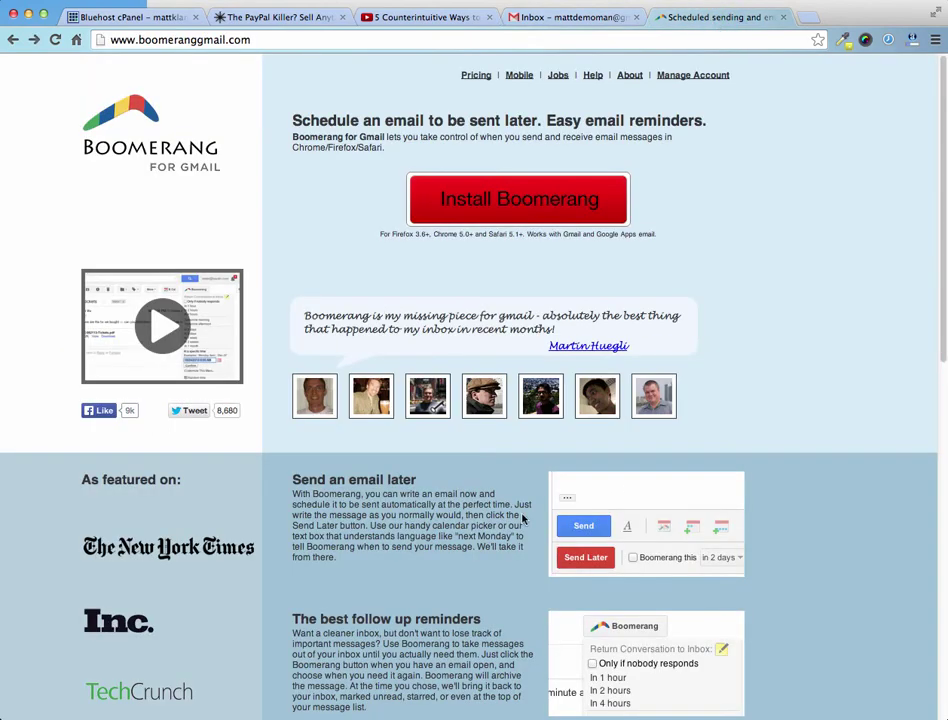
pyautogui.scroll(-5, 507, 567)
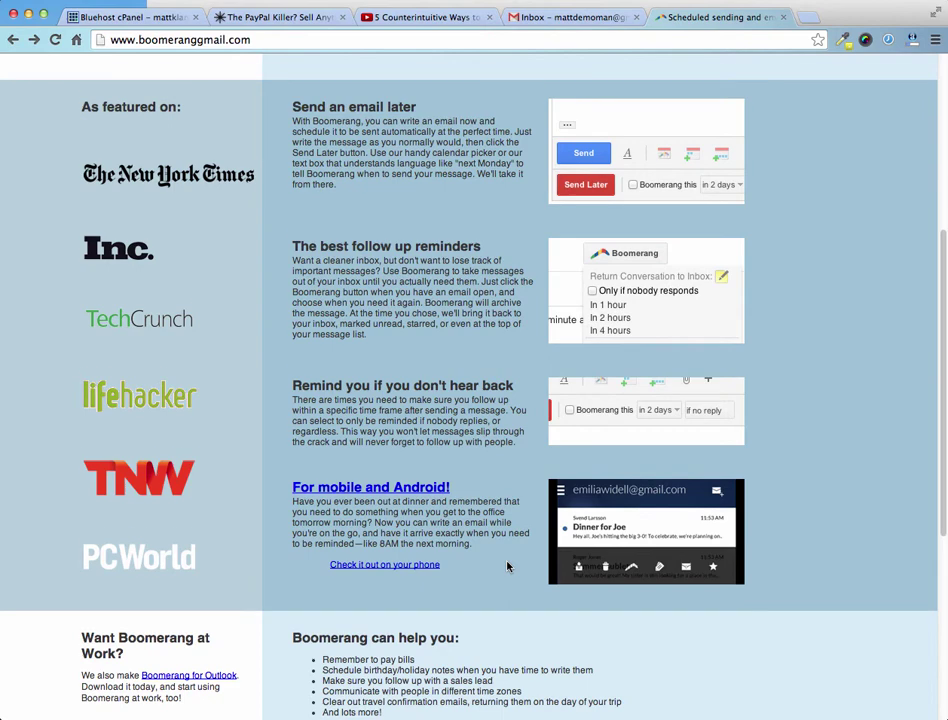
pyautogui.scroll(-1, 507, 567)
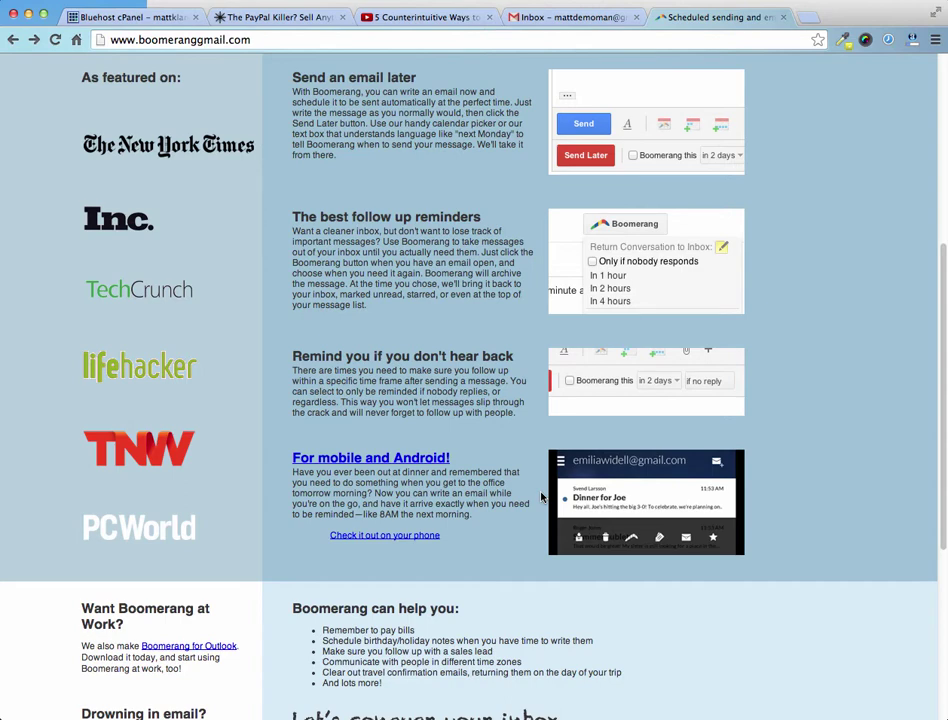
# Go back to the Gmail tab with the reminder-enabled new message
pyautogui.click(552, 18)
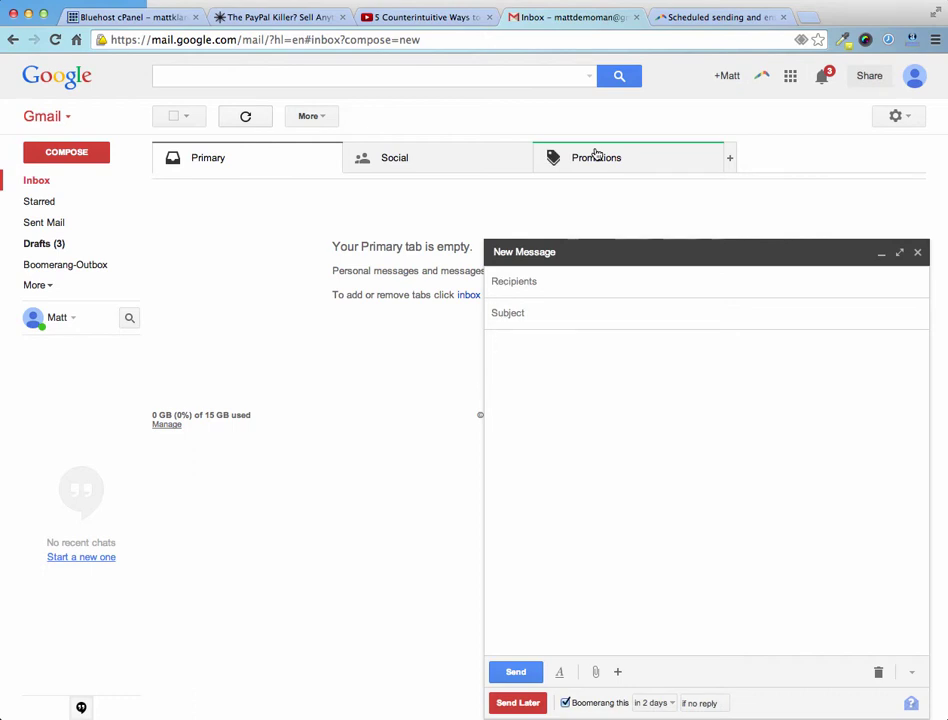